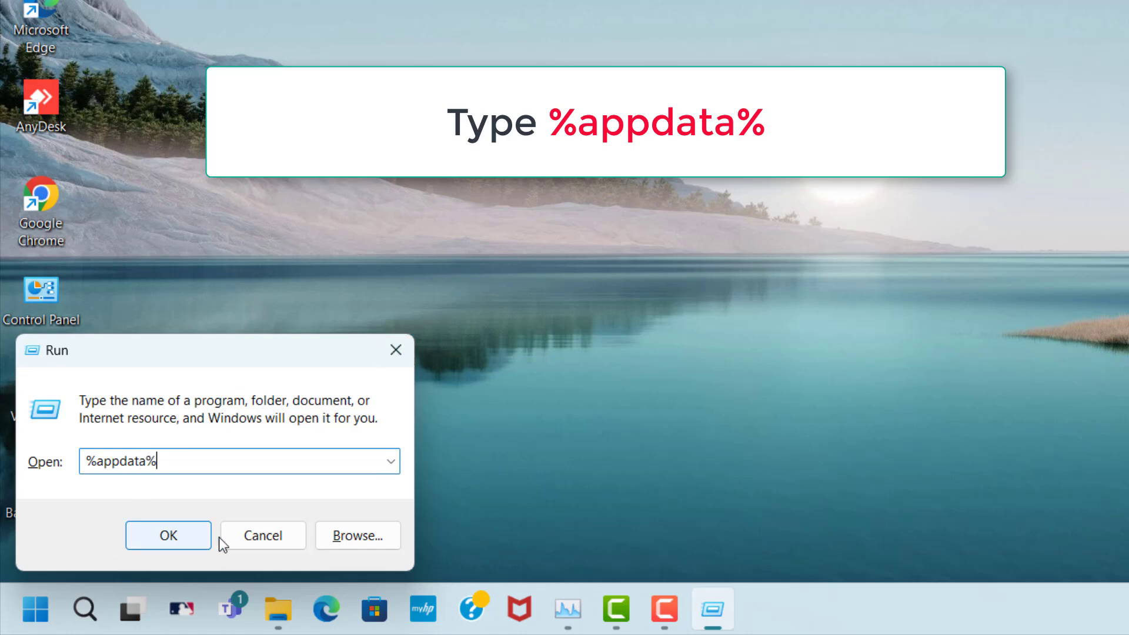
Step: Open %appdata% through the Run dialog and navigate to the AppData > Local > Temp folder
left_click(189, 538)
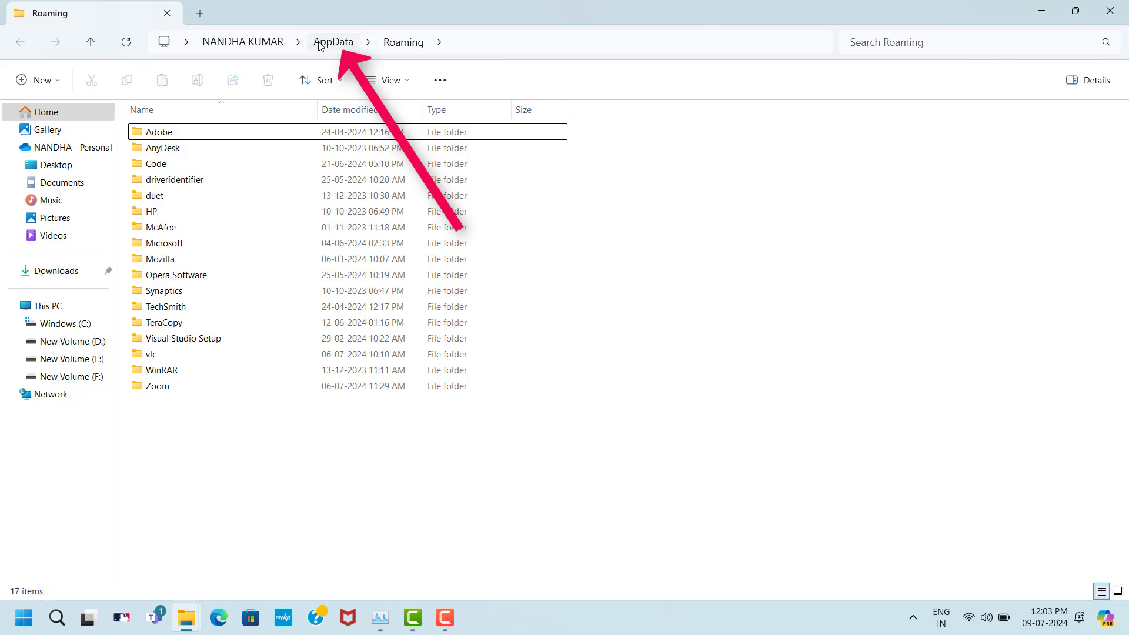
left_click(357, 50)
left_click(180, 139)
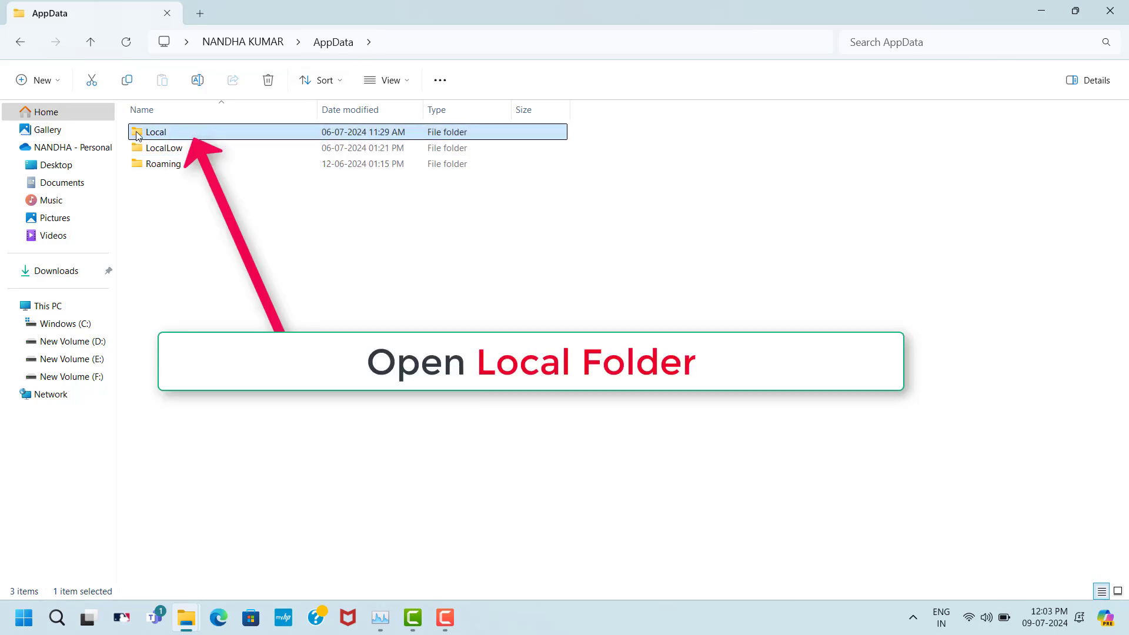
double_click(201, 133)
left_click(137, 514)
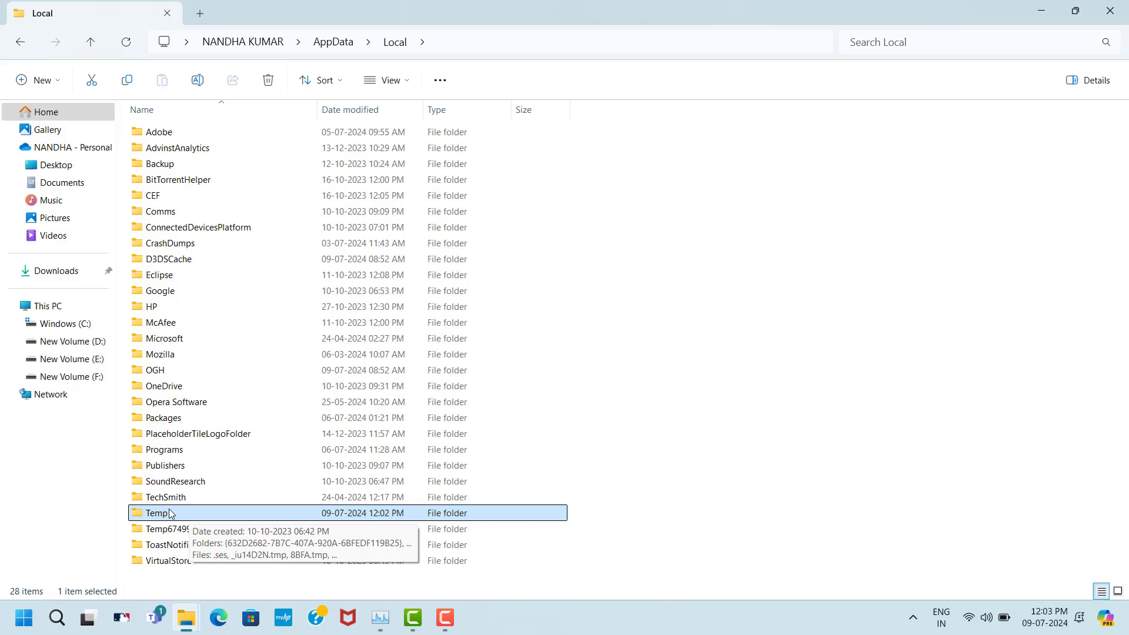
double_click(206, 510)
Step: Select all files and folders in the AppData > Local > Temp folder for deletion
left_click(268, 140)
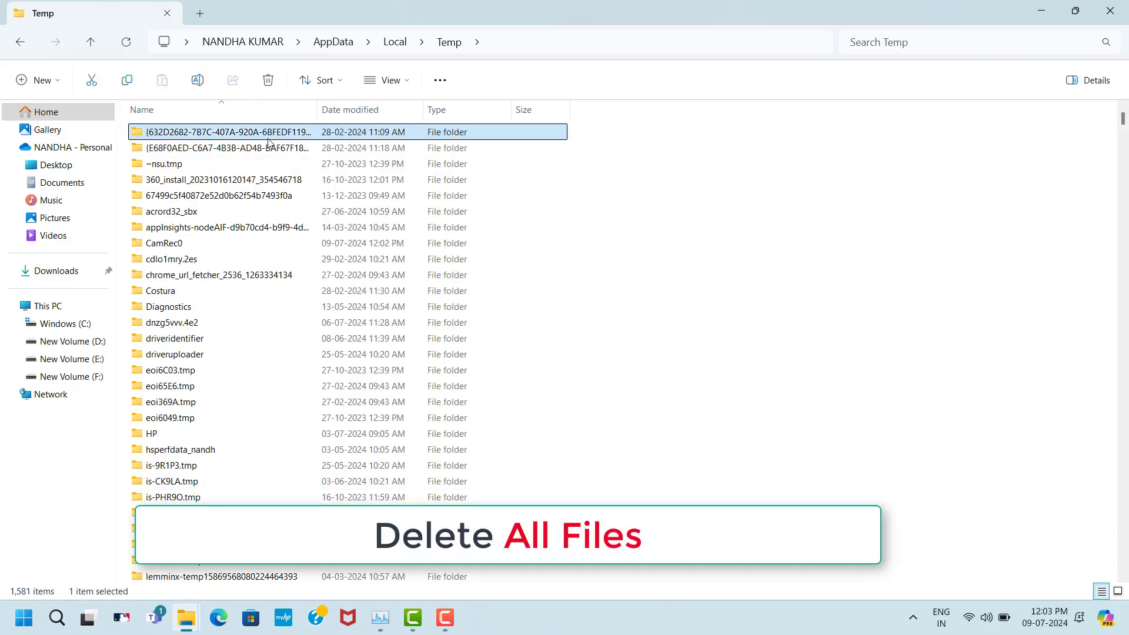
key("ctrl+a")
right_click(268, 143)
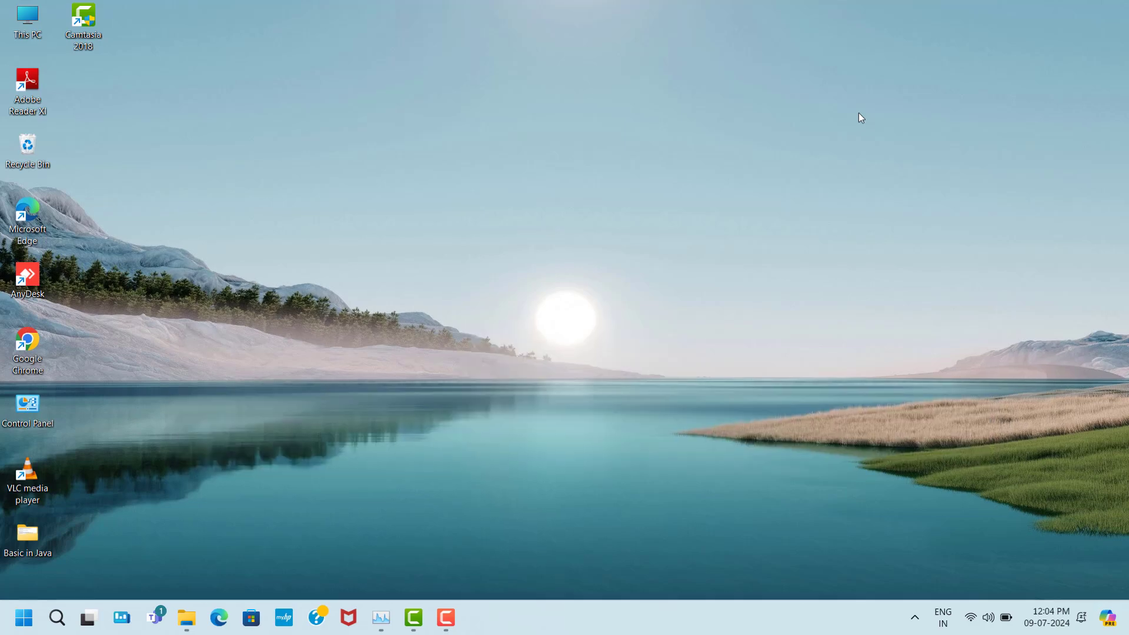
Step: Open the Windows Temp folder by running temp from the Run dialog
key("super+r")
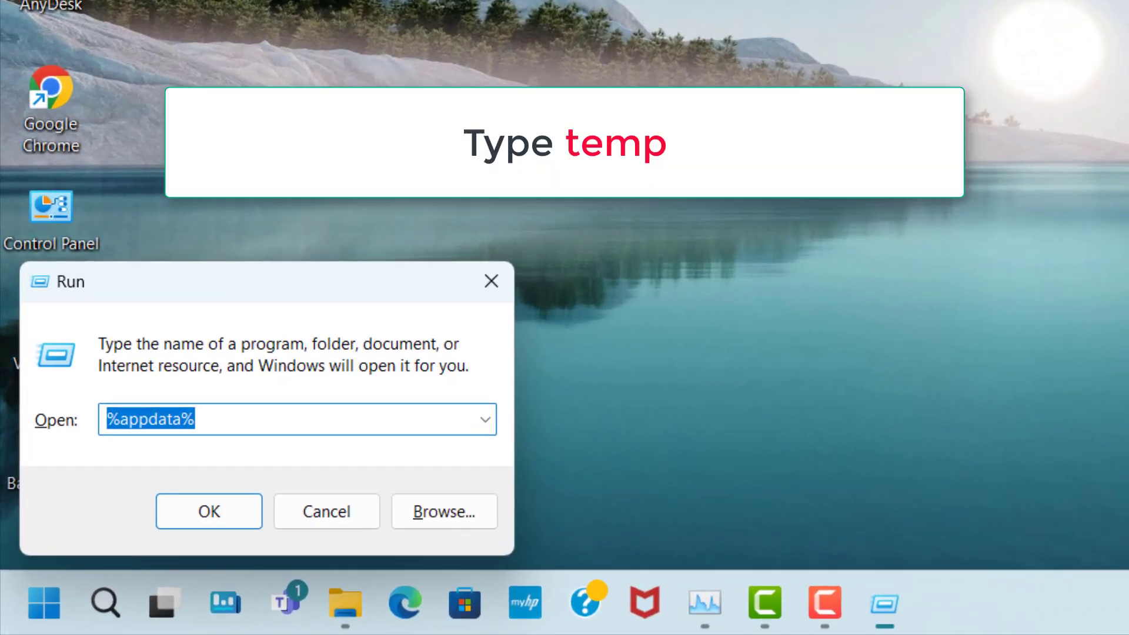
type("temp")
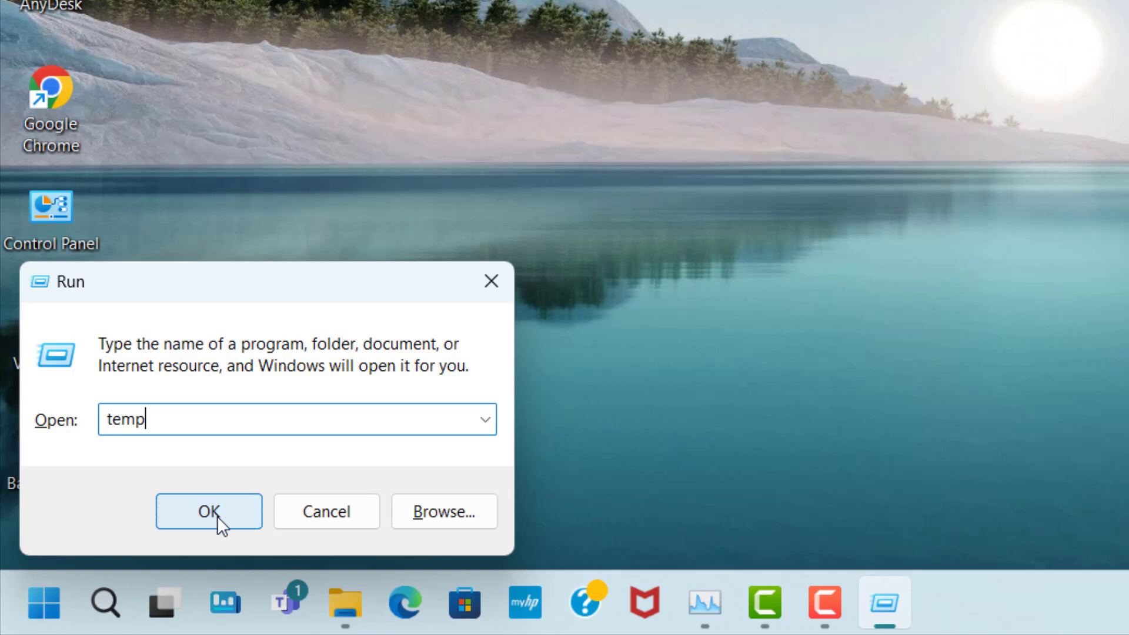
left_click(245, 510)
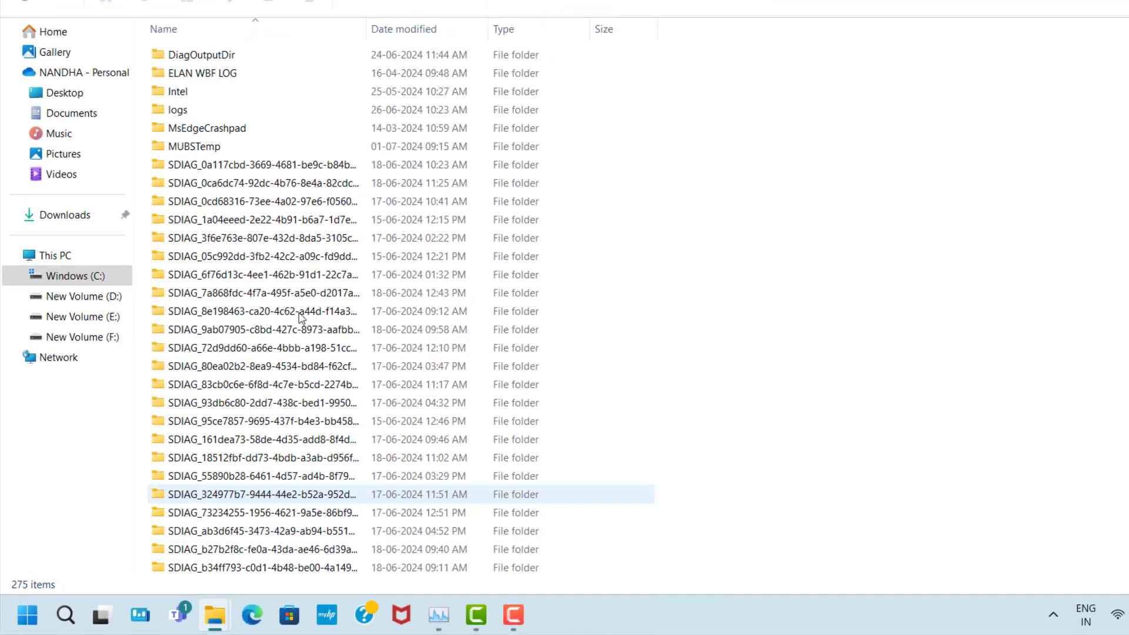
Step: Select every item in the Windows > Temp folder for deletion
left_click(285, 137)
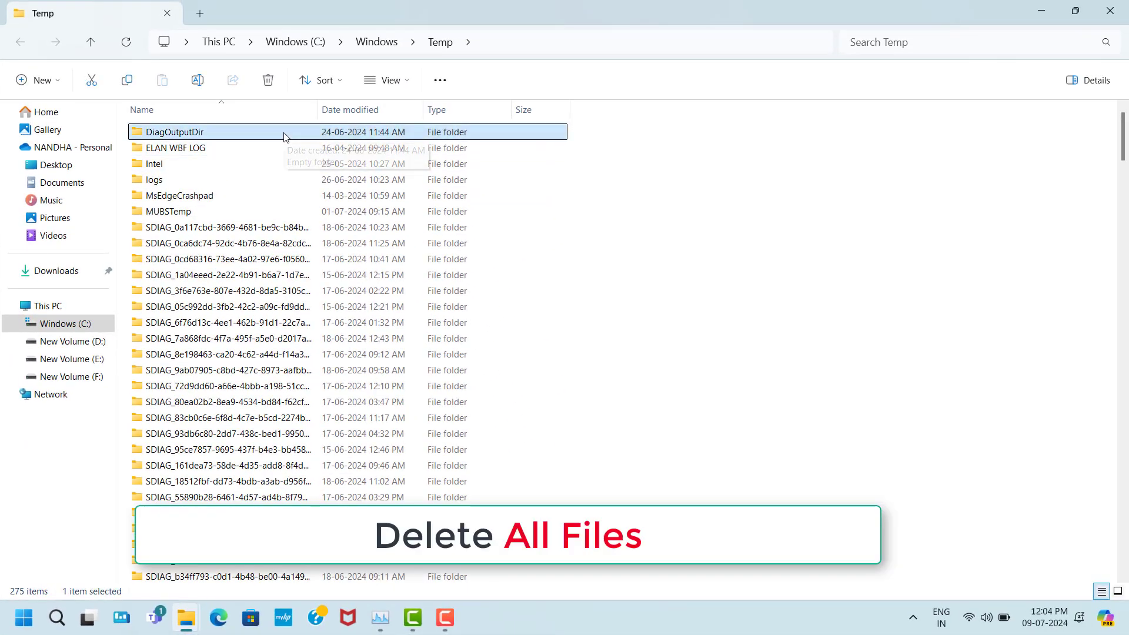
key("ctrl+a")
right_click(284, 134)
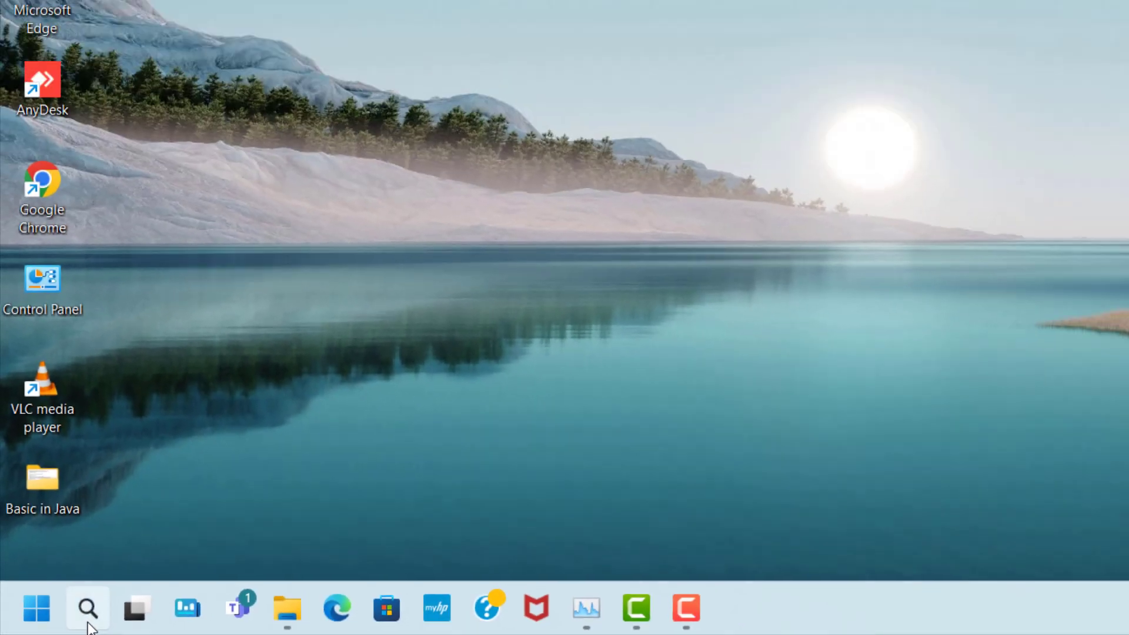
Step: Search Windows for Check for updates, start a Windows Update check and close the settings window
left_click(153, 593)
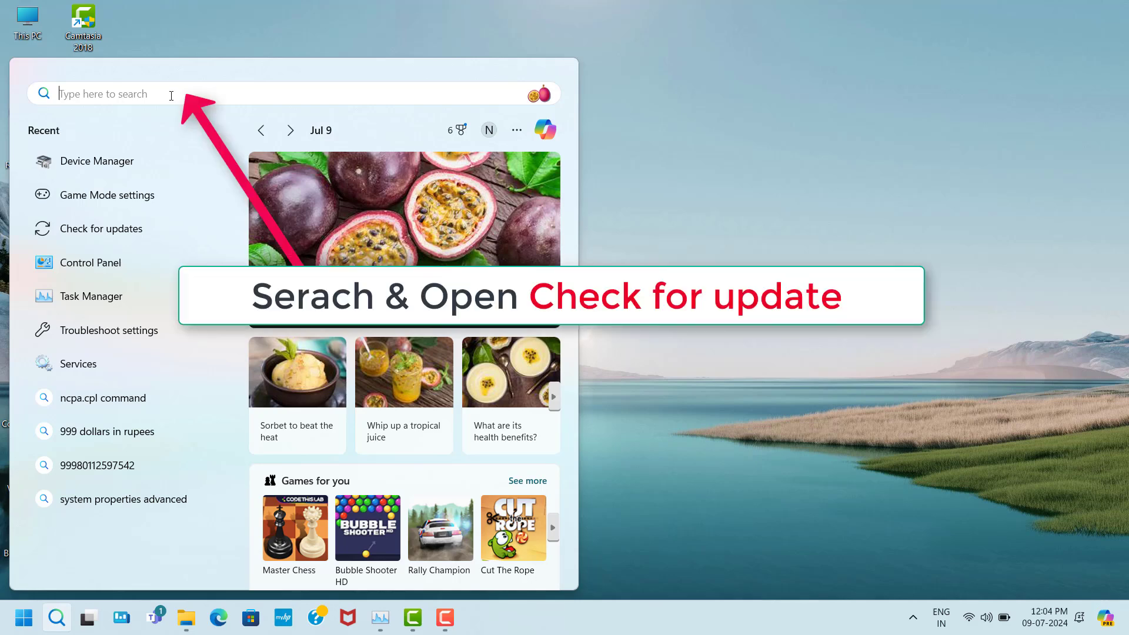
type("che")
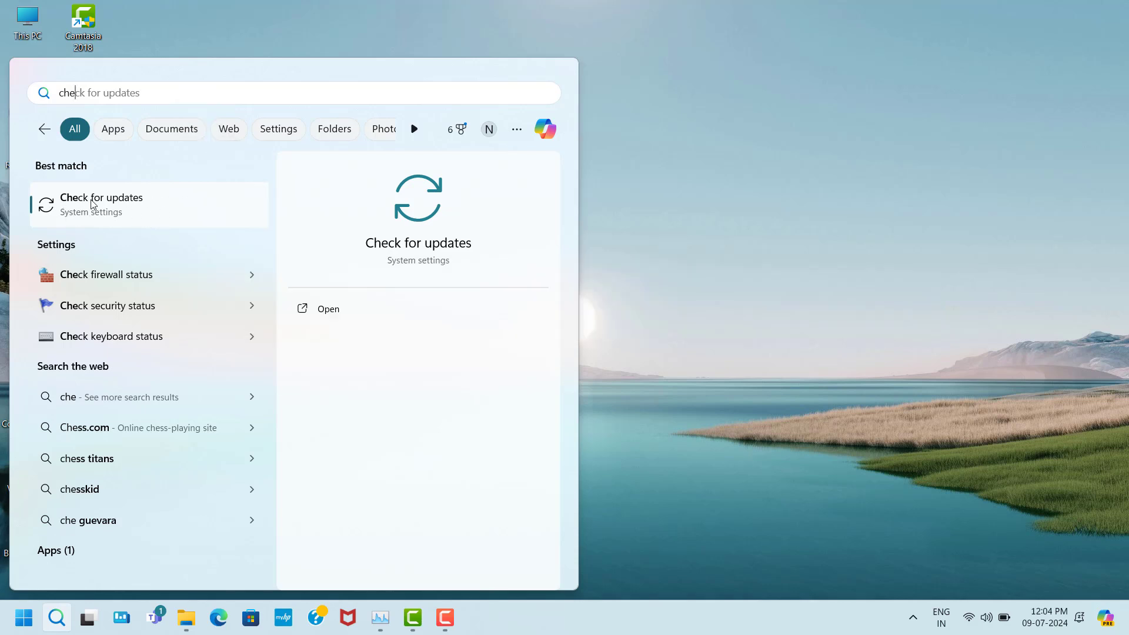
left_click(188, 206)
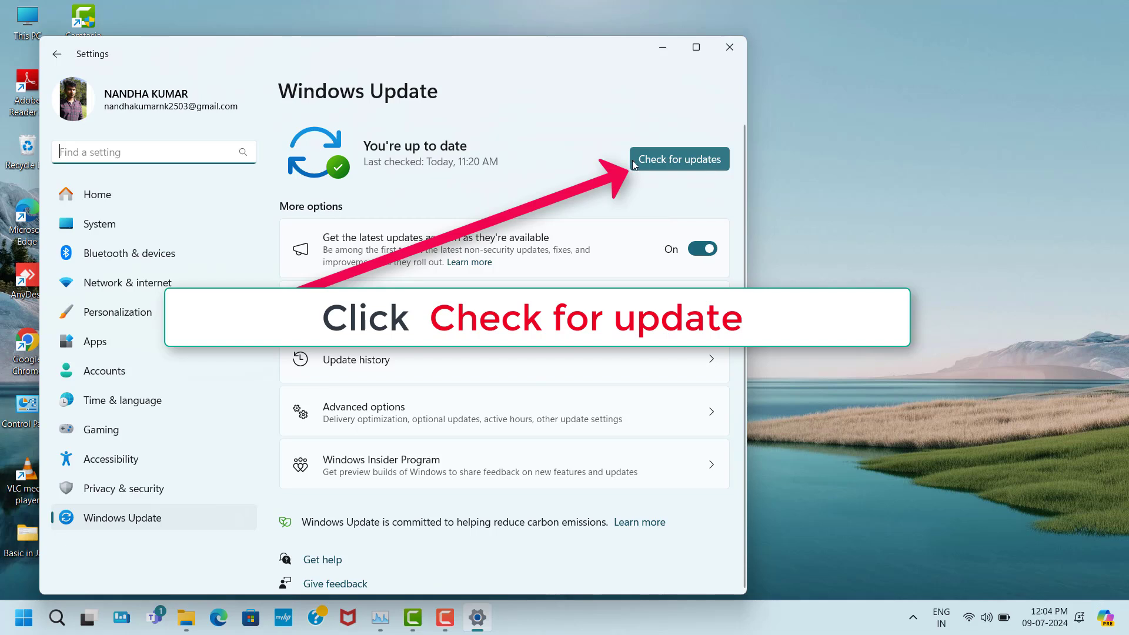
left_click(690, 163)
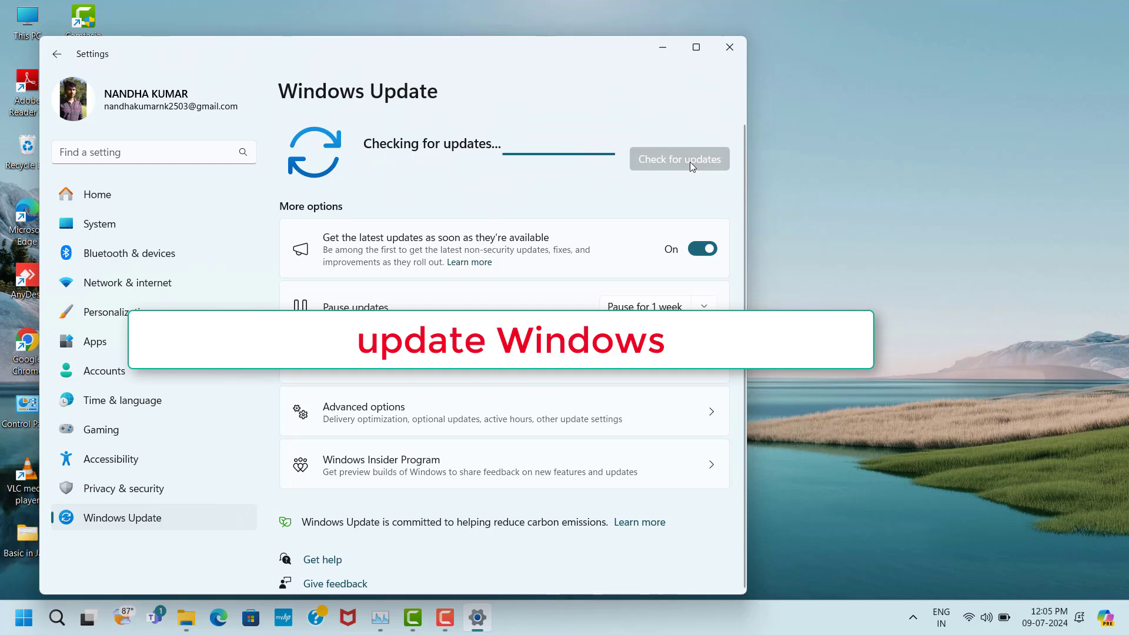
left_click(718, 51)
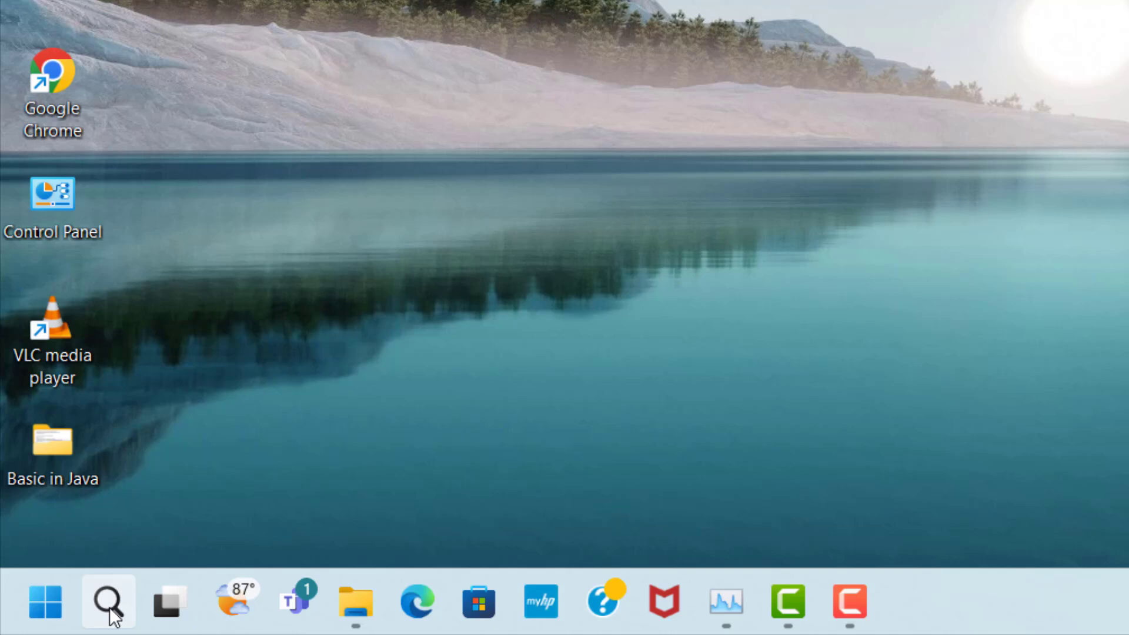
Step: Search Windows for Game Mode settings, turn on Game Mode and open the default graphics settings from its related Graphics page
left_click(109, 606)
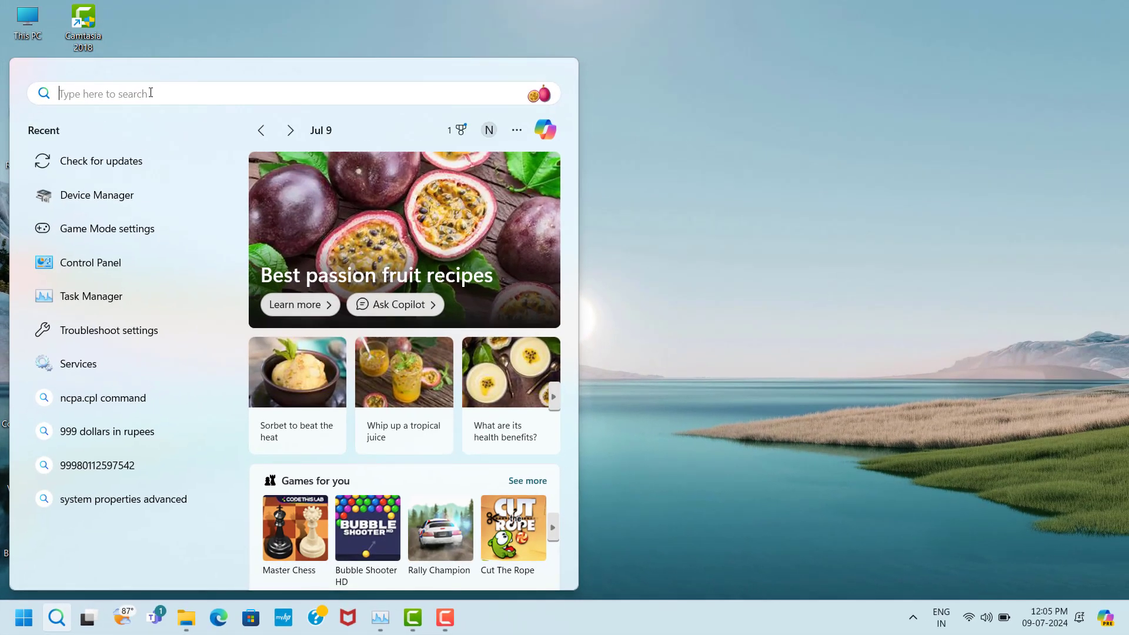
type("game m")
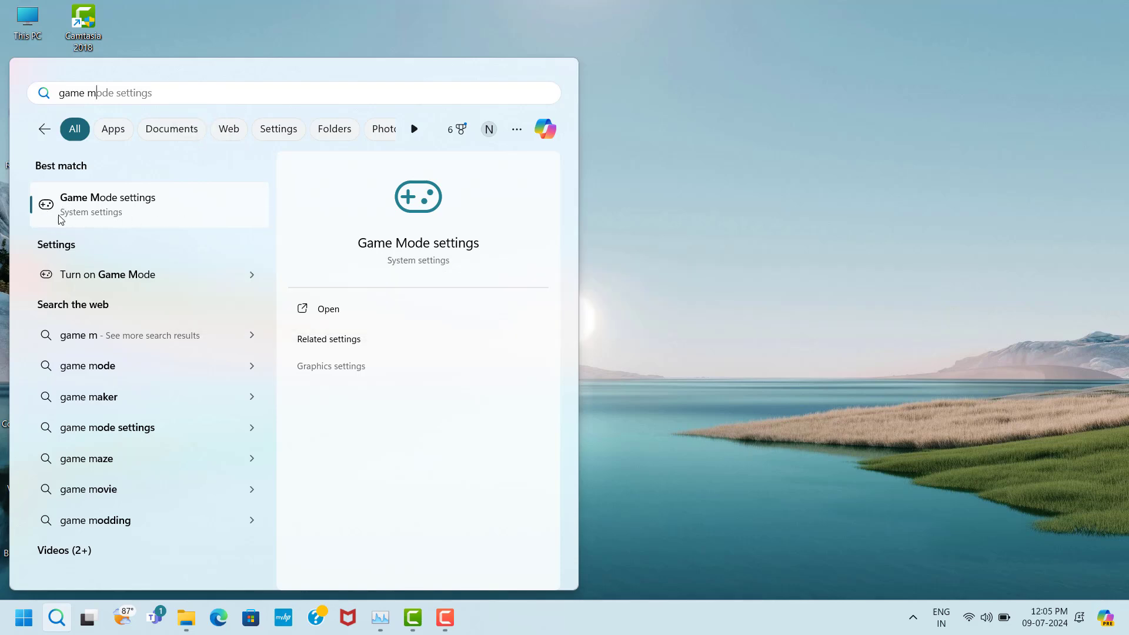
left_click(196, 217)
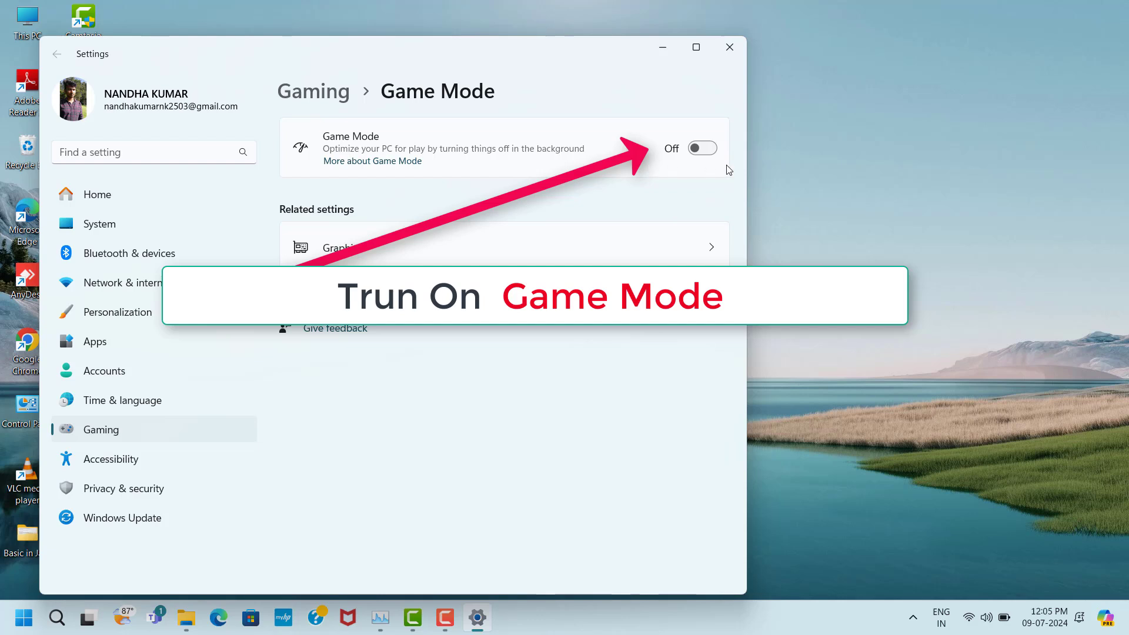
left_click(696, 147)
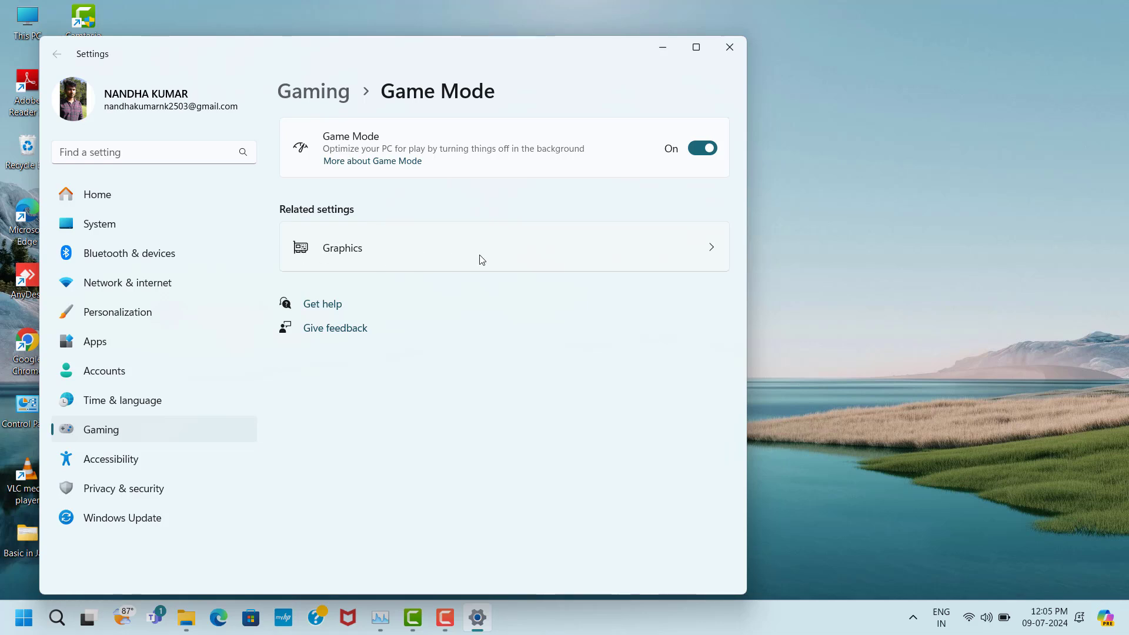
left_click(502, 258)
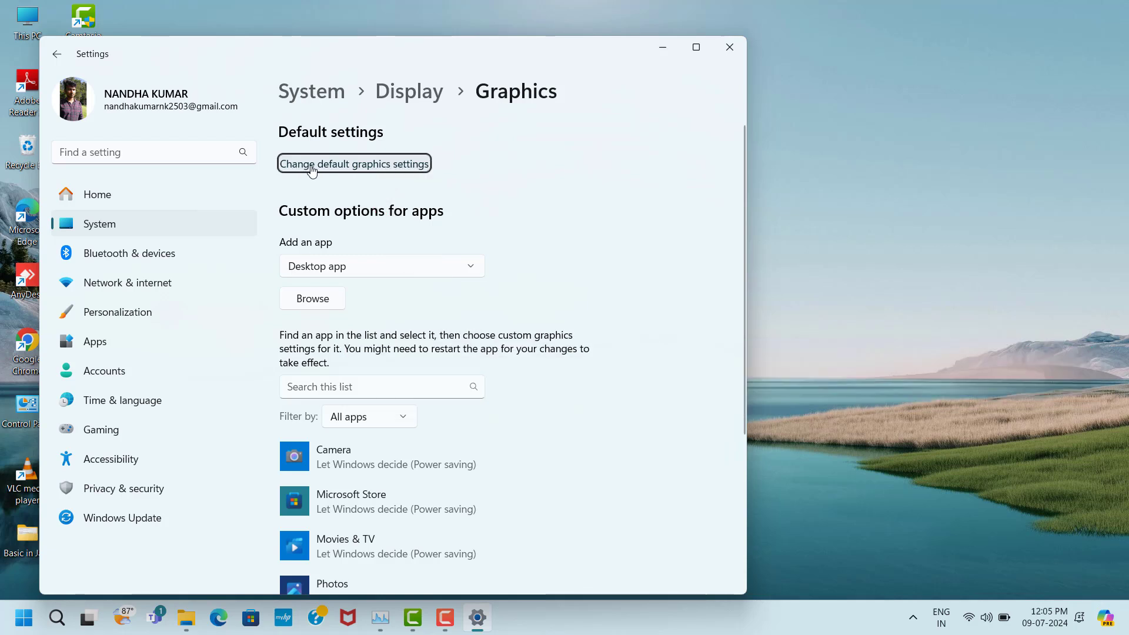
left_click(375, 167)
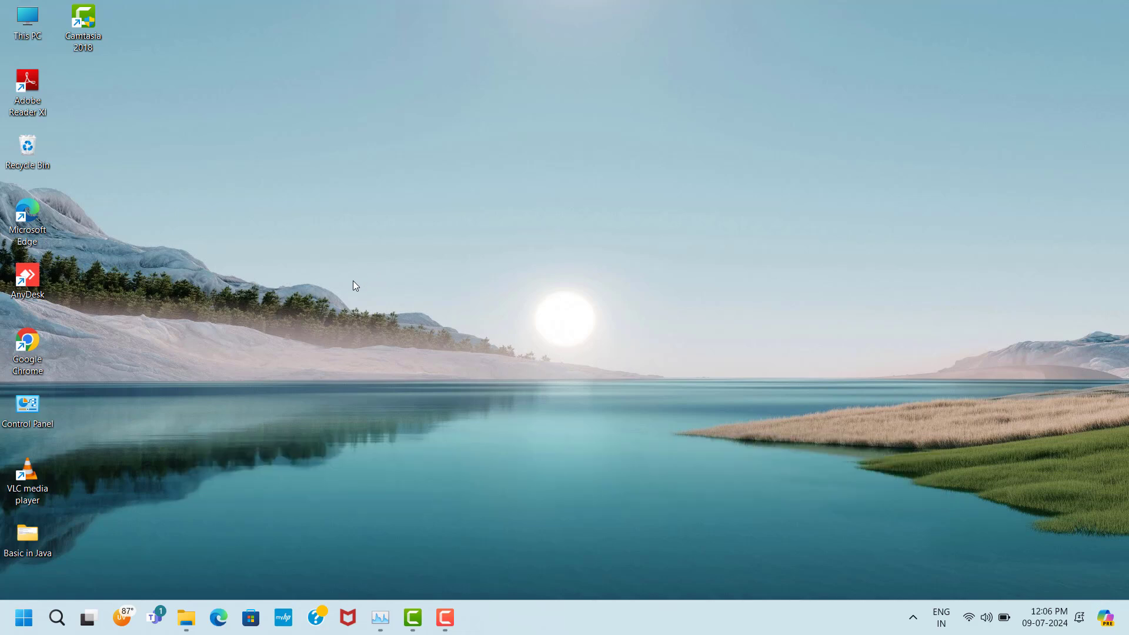
Step: Switch to Google Chrome and search Google for directx setup
double_click(31, 341)
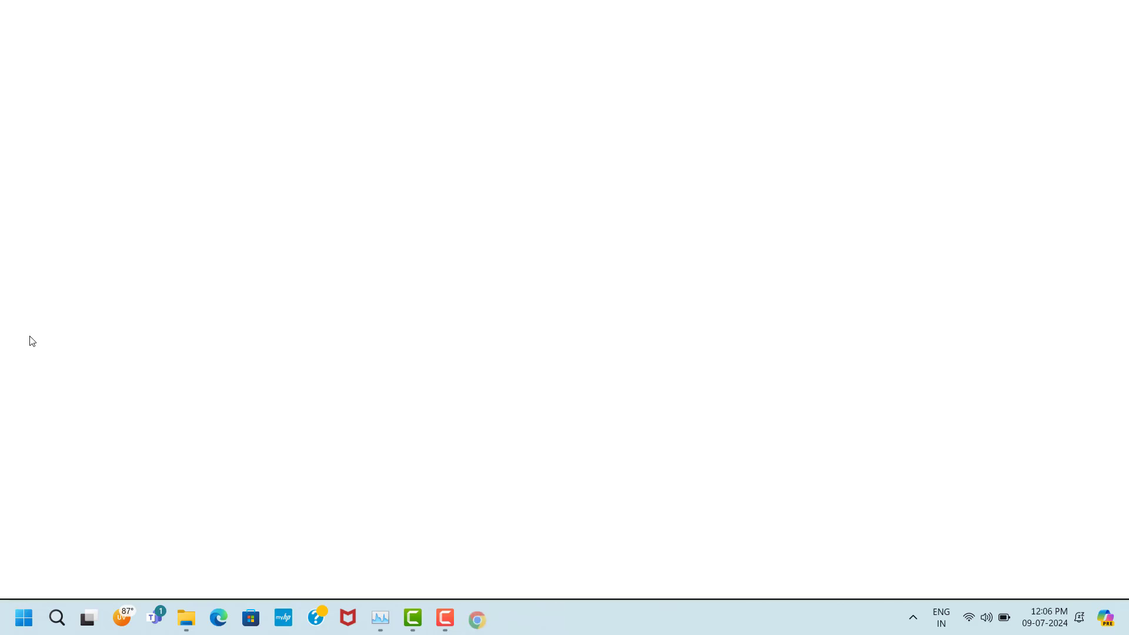
left_click(404, 313)
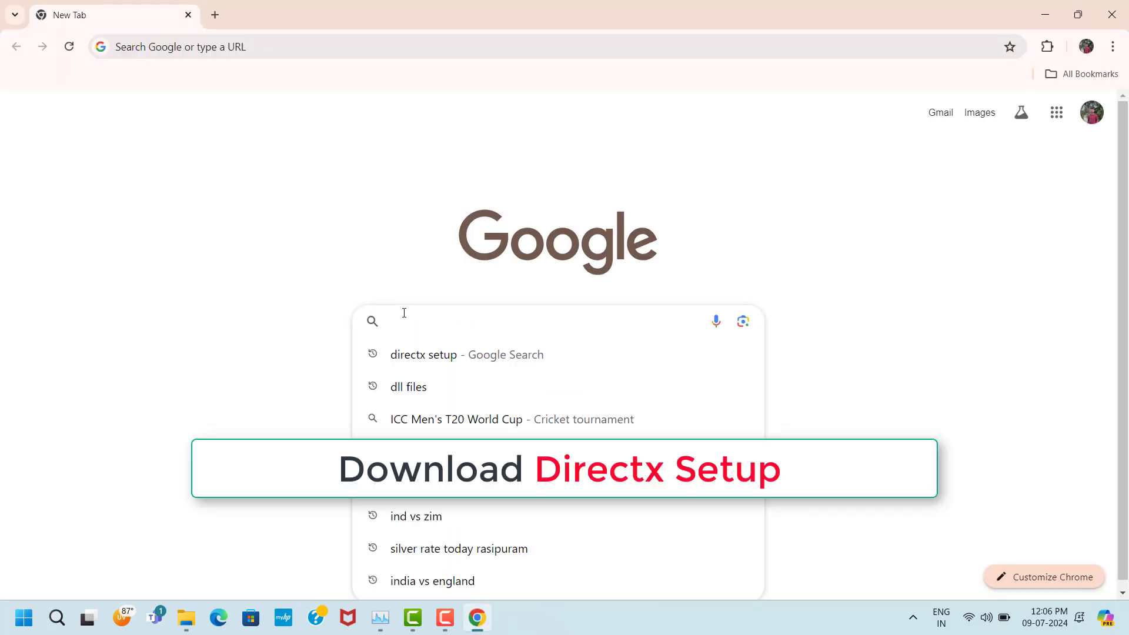
type("di")
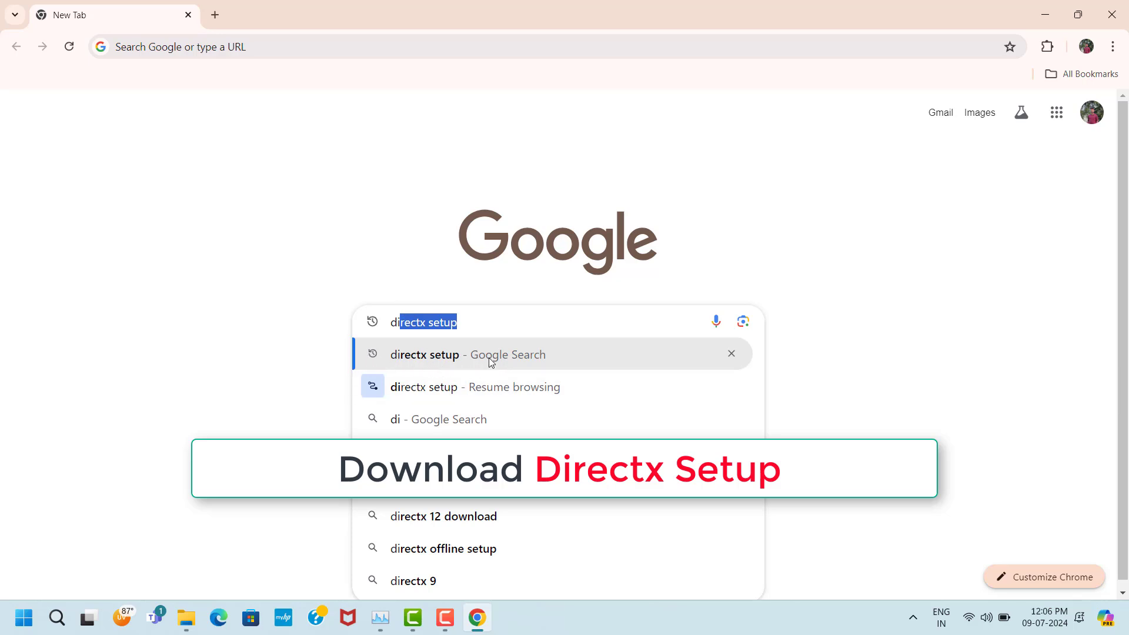
left_click(454, 355)
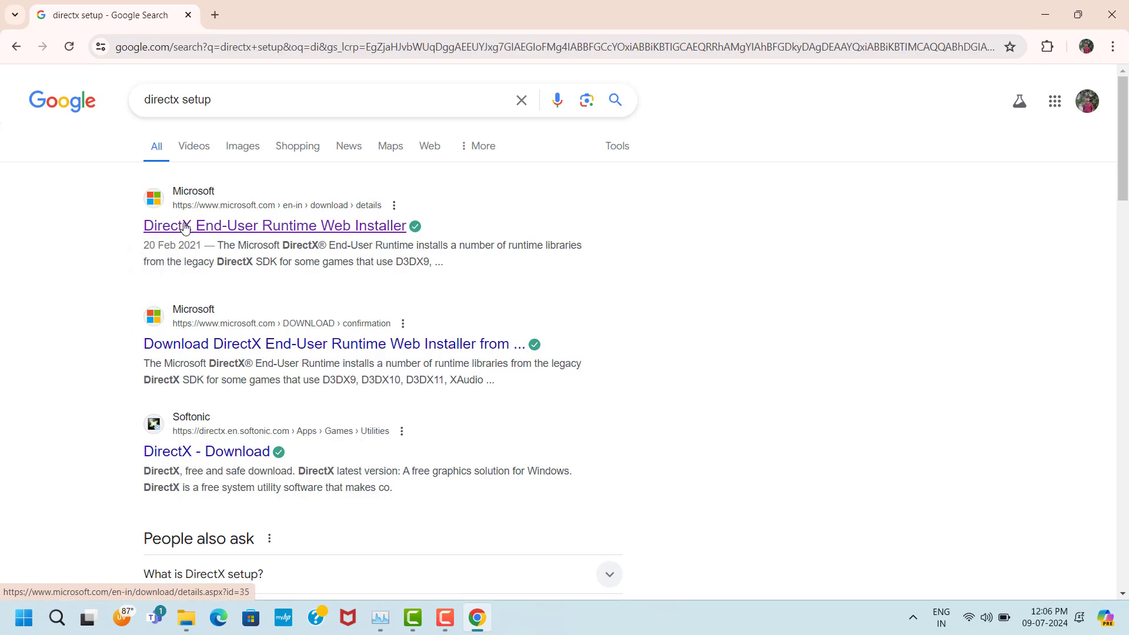
Step: Download dxwebsetup.exe from Microsoft's DirectX End-User Runtime Web Installer page and run the file
left_click(346, 229)
scroll(560, 303, "down", 5)
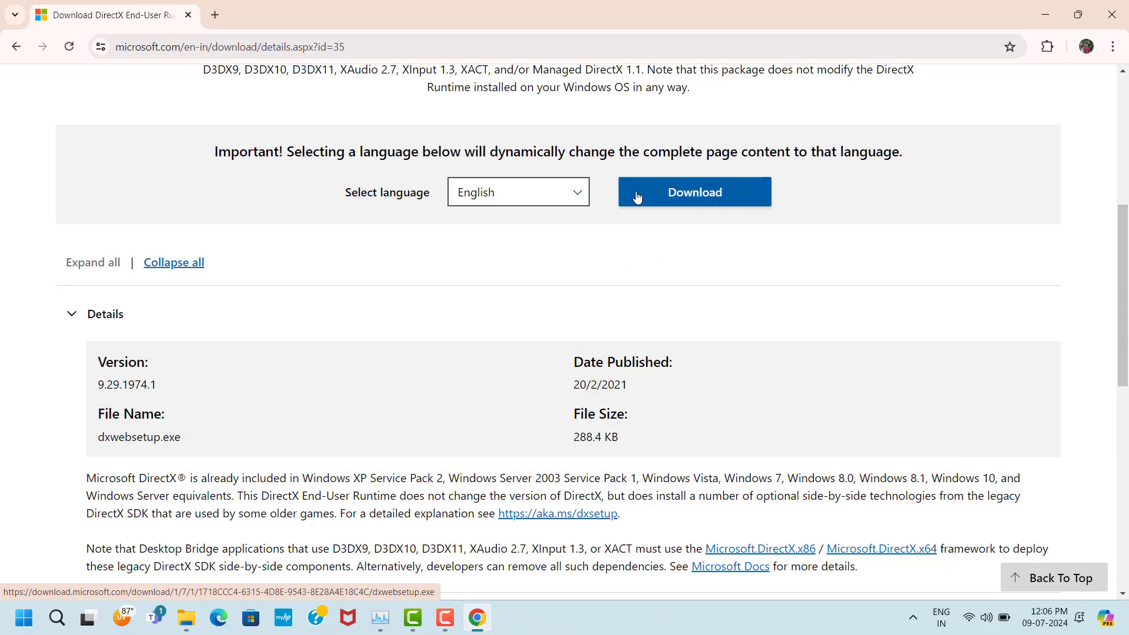
left_click(732, 200)
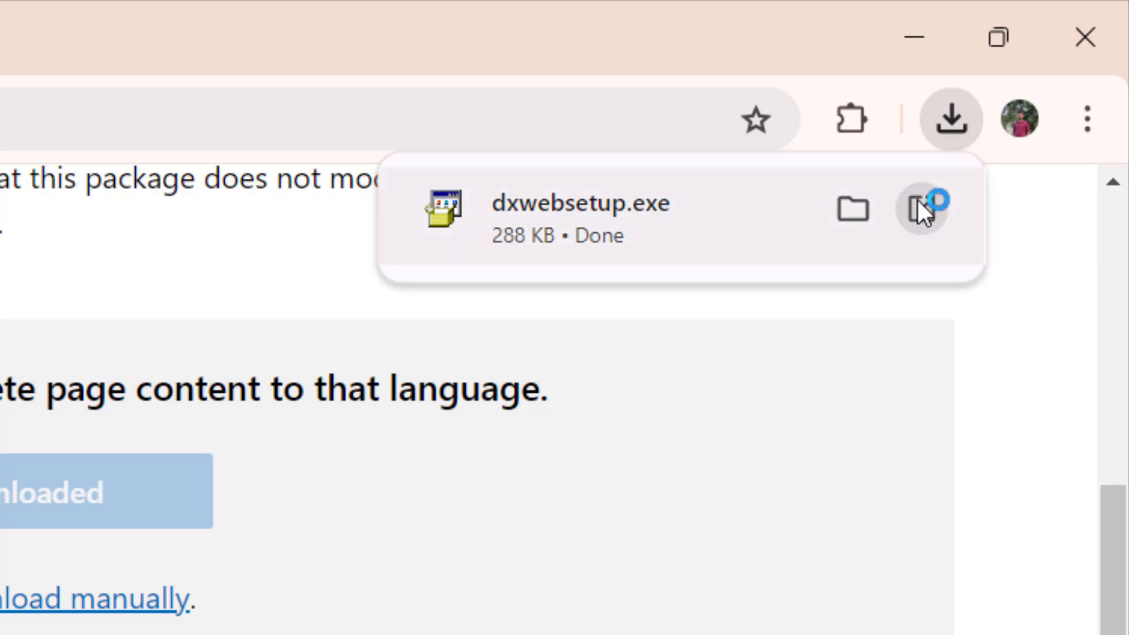
left_click(920, 207)
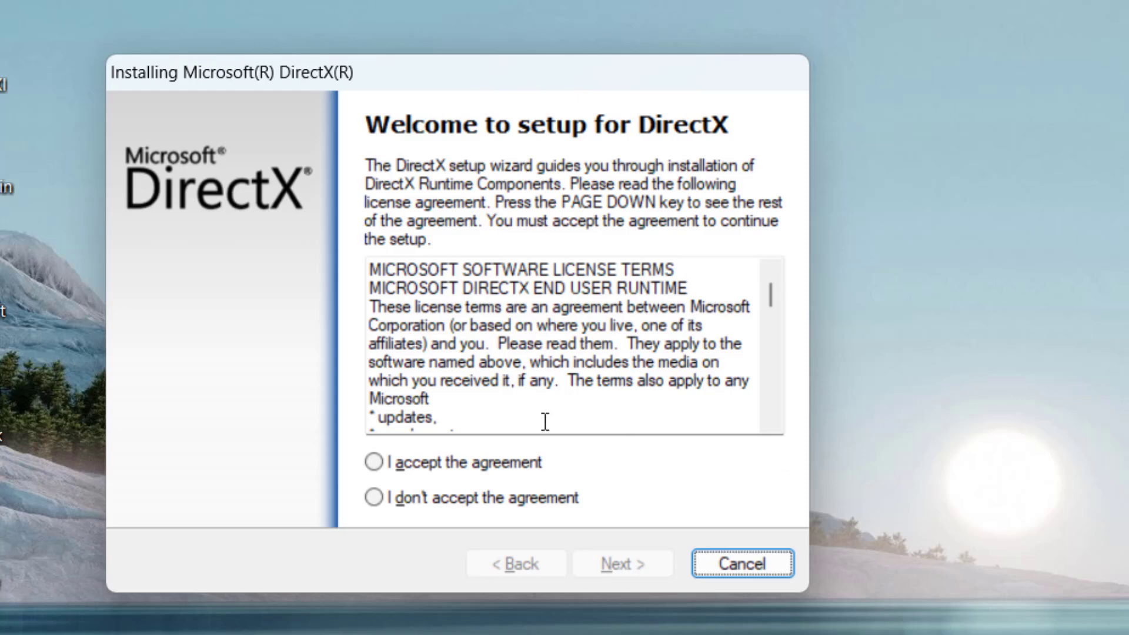
Step: Accept the DirectX license agreement and continue the setup past the Bing Bar offer
left_click(376, 465)
left_click(623, 566)
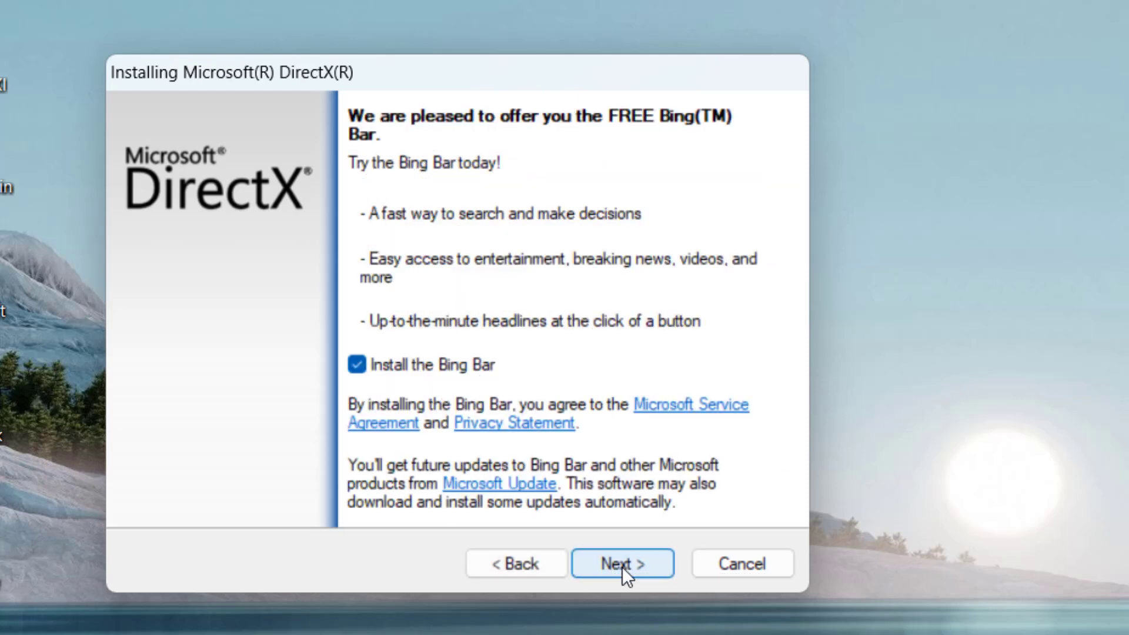
left_click(622, 567)
left_click(645, 573)
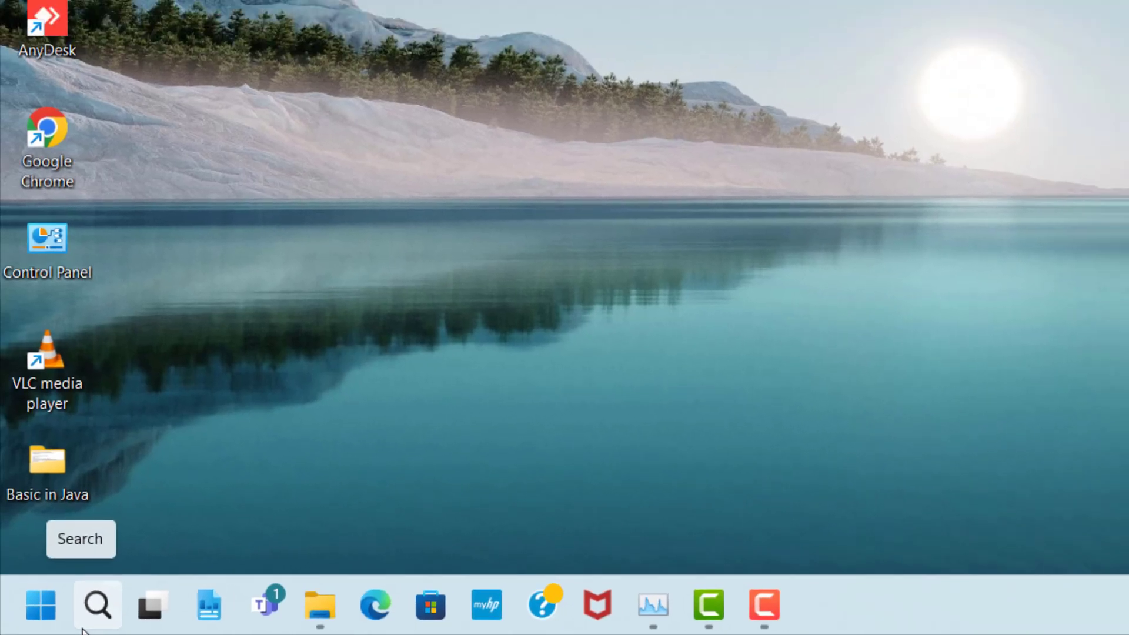
Step: Open Device Manager through Windows search and select Intel(R) Iris(R) Xe Graphics under Display adapters
left_click(97, 620)
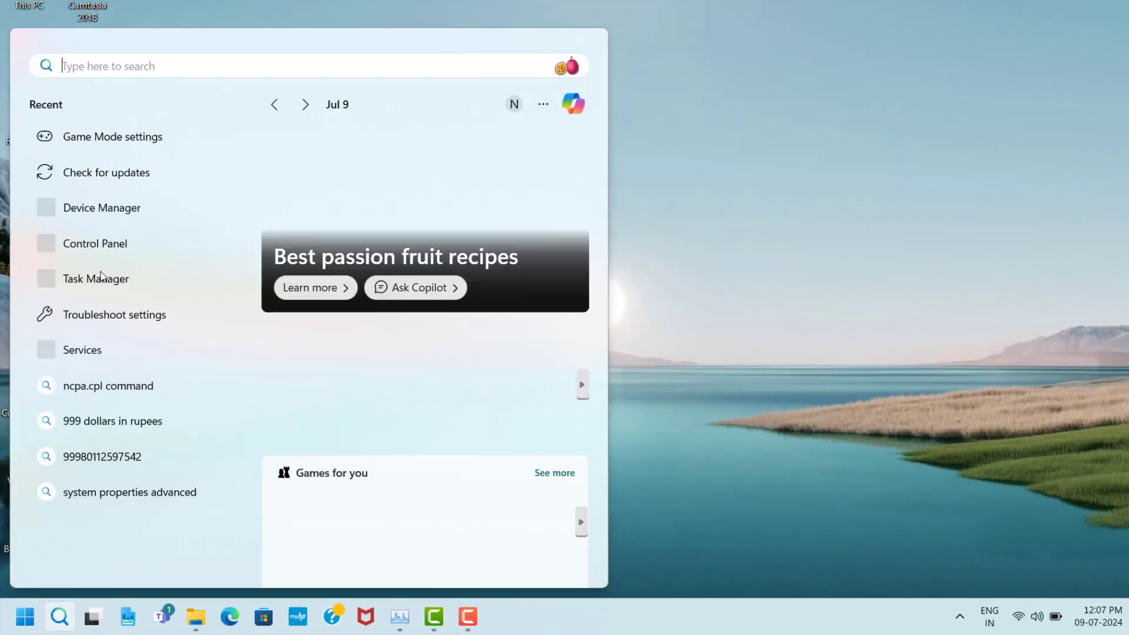
type("dev")
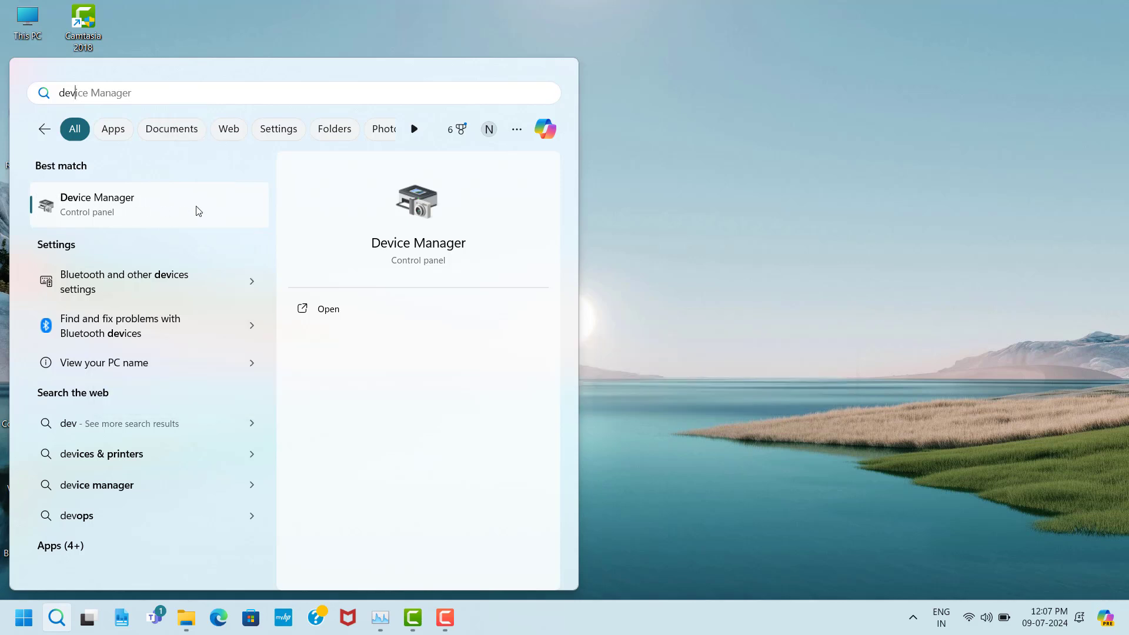
left_click(176, 213)
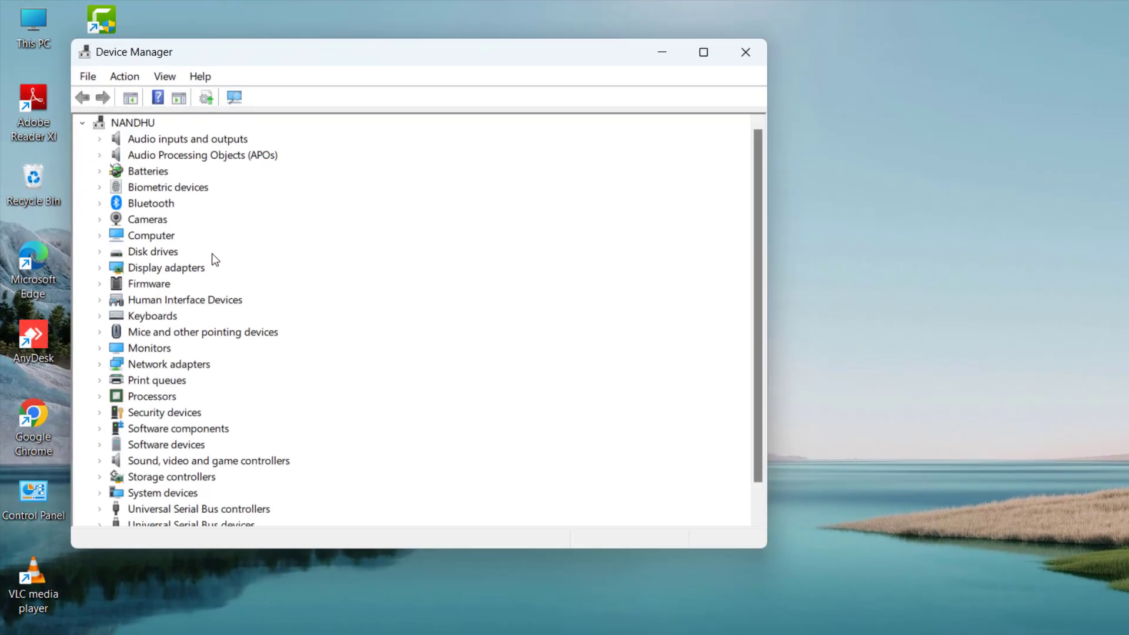
left_click(123, 268)
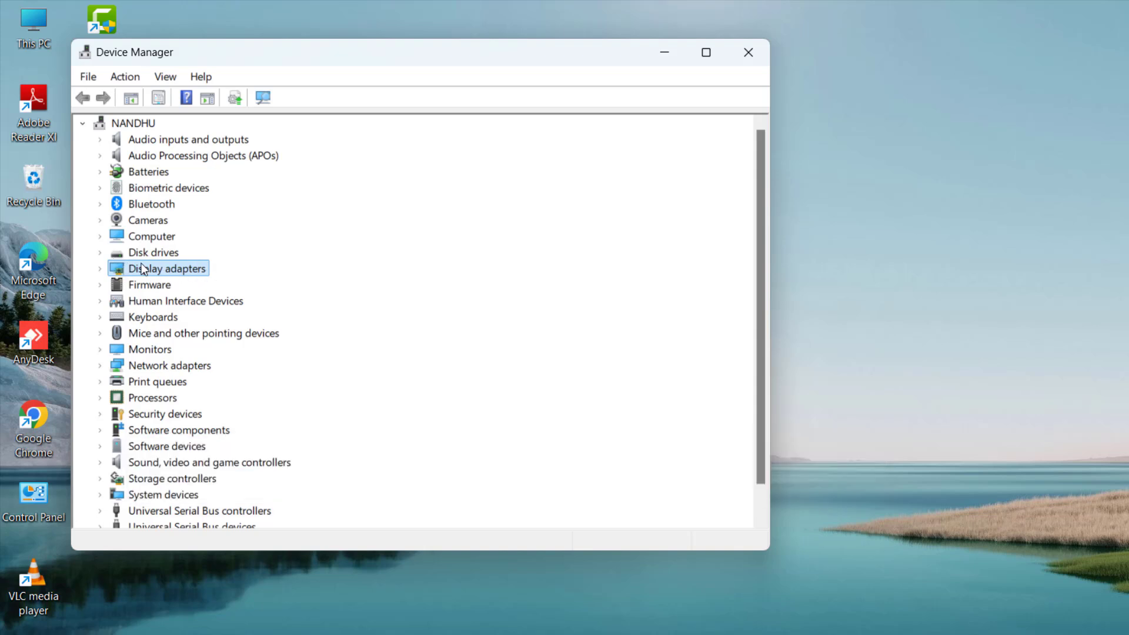
left_click(99, 269)
left_click(158, 286)
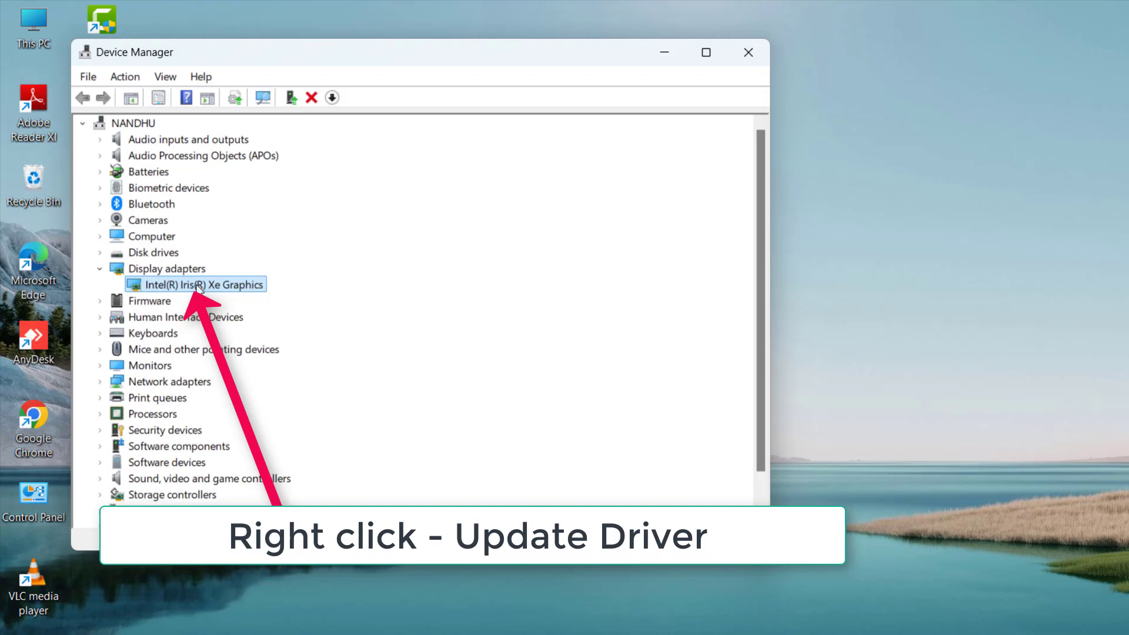
Step: Update the selected graphics driver manually, installing Intel(R) Iris(R) Xe Graphics from the list of available drivers on the computer
right_click(227, 284)
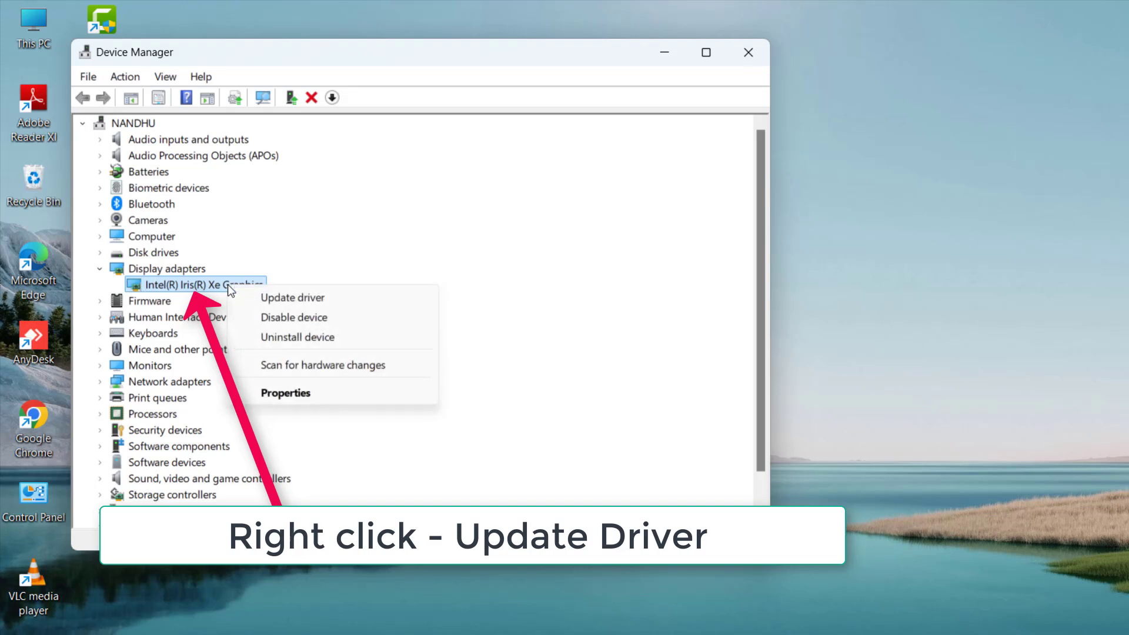
left_click(319, 302)
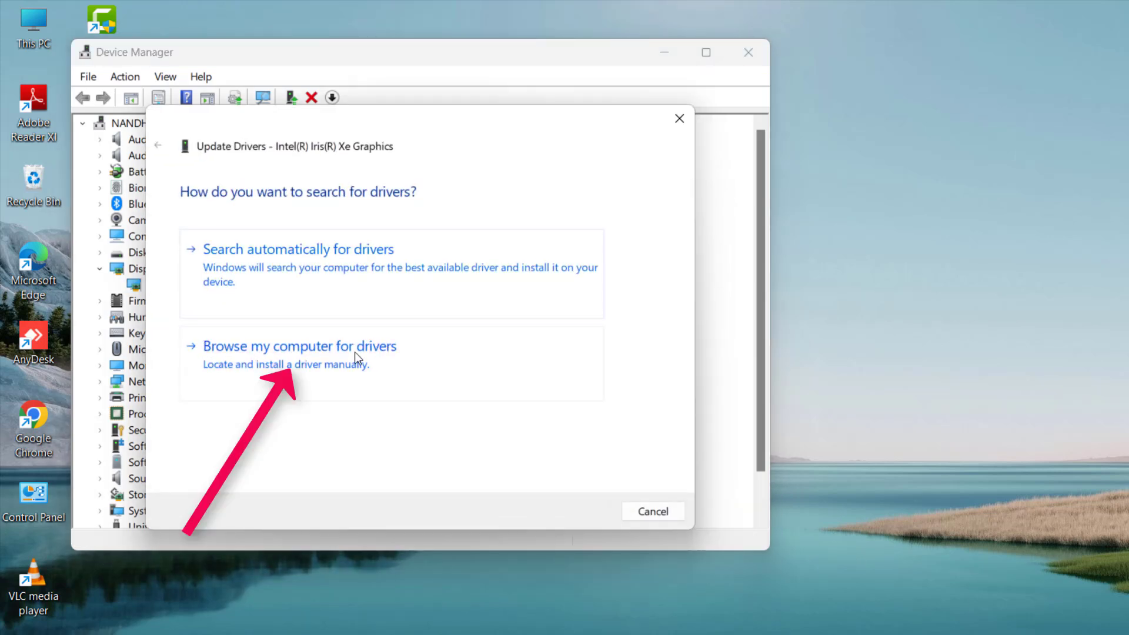
left_click(244, 348)
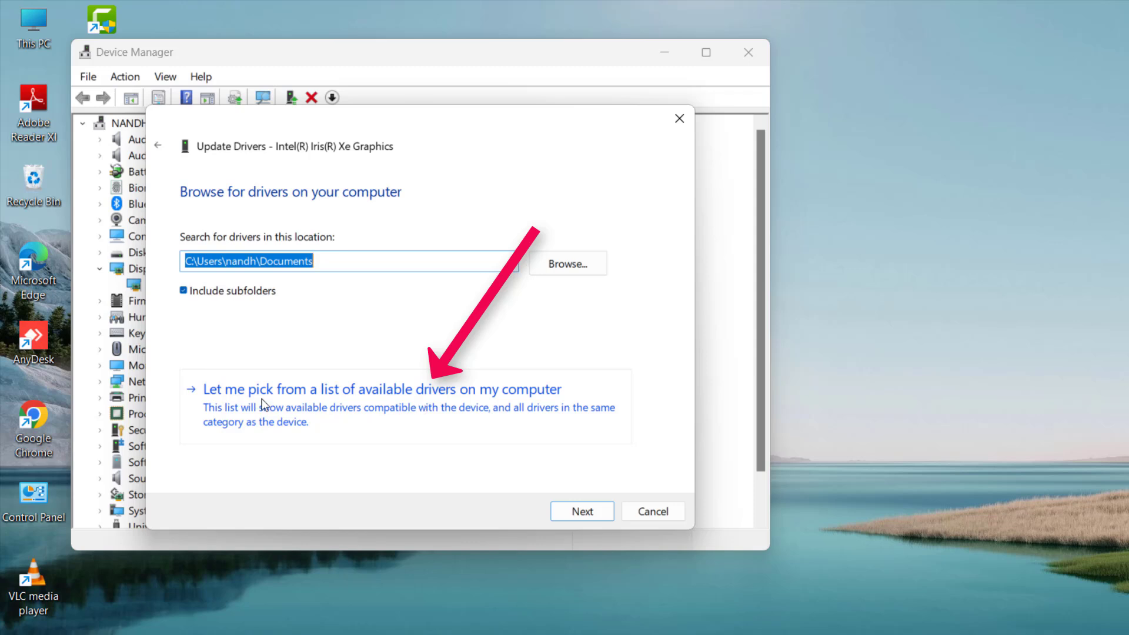
left_click(448, 400)
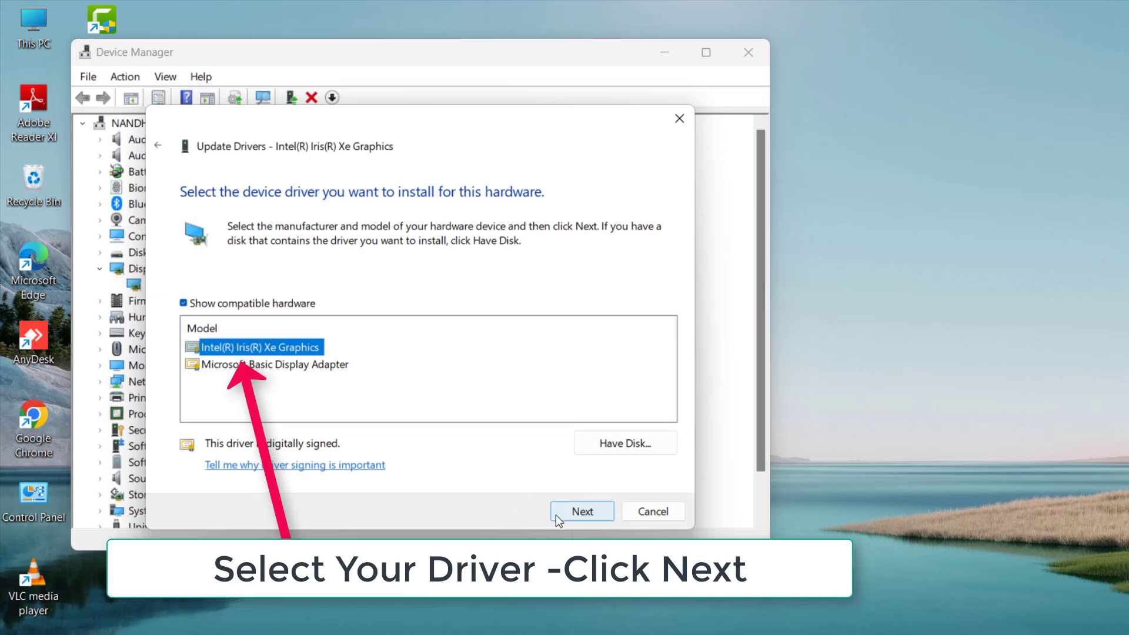
left_click(595, 510)
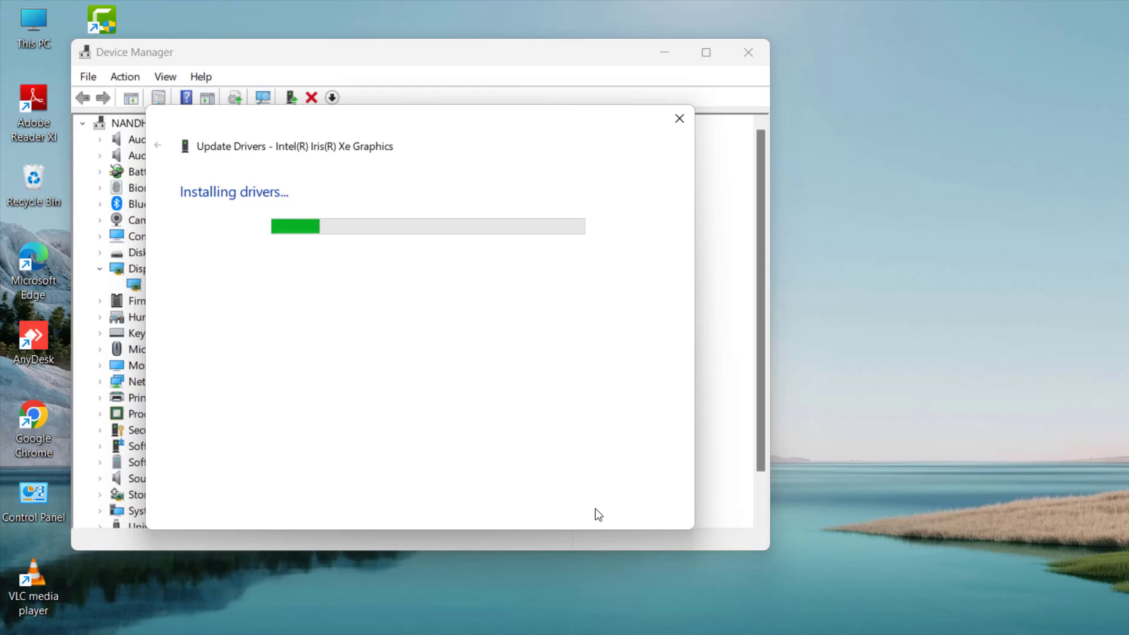